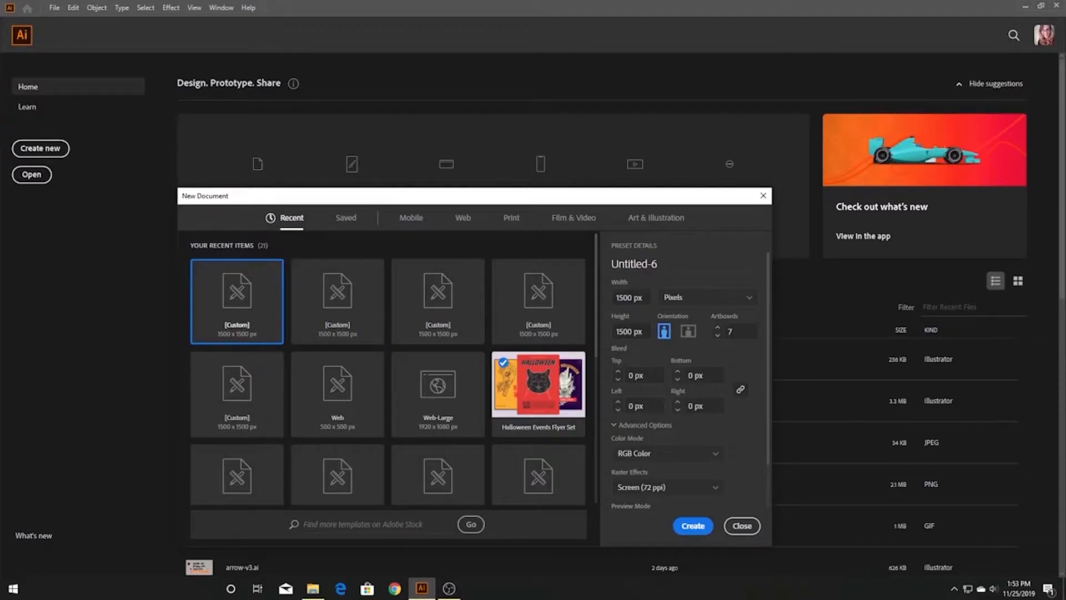
Create a new 1500 × 1500 px document in RGB with two artboards.
{"action": "left_click", "coordinate": [718, 336]}
{"action": "left_click", "coordinate": [717, 335]}
{"action": "left_click", "coordinate": [718, 335]}
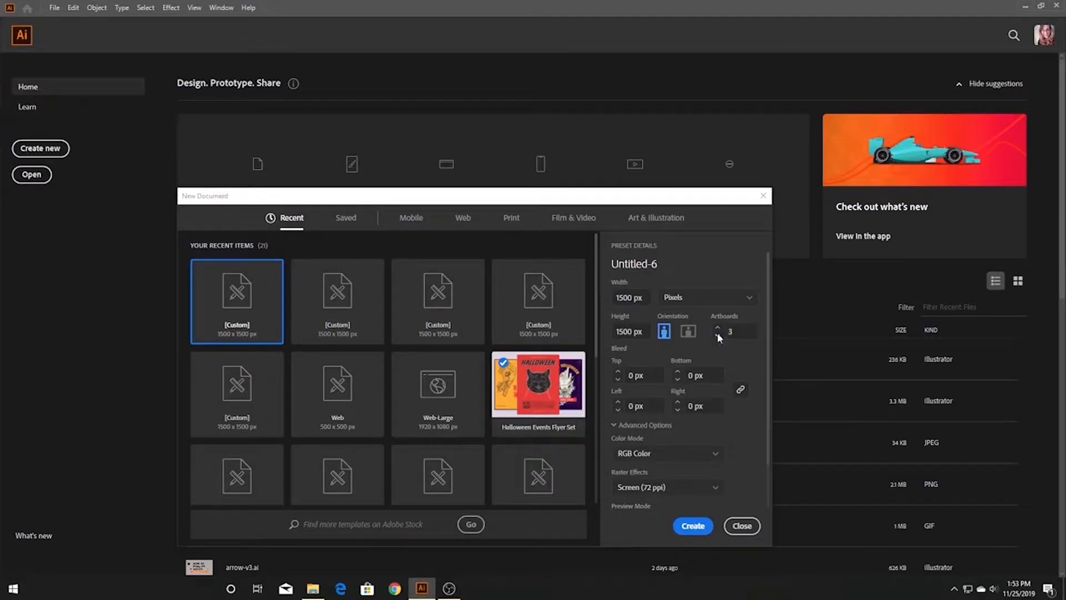
{"action": "left_click", "coordinate": [718, 335]}
{"action": "left_click", "coordinate": [694, 525]}
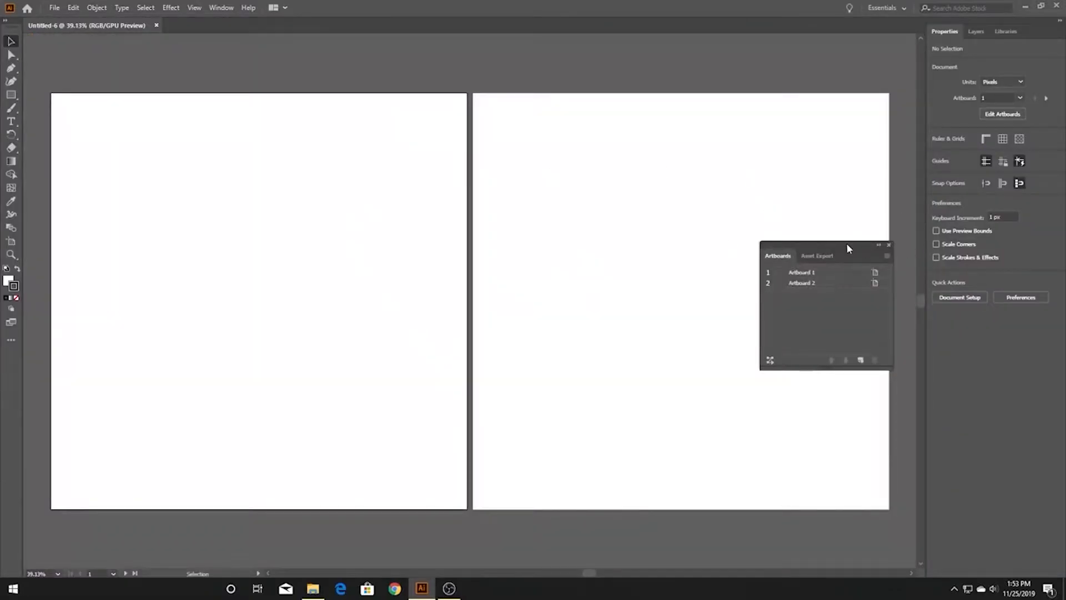
Reopen the Artboards panel and place it below the document properties, clear of the canvas.
{"action": "left_click", "coordinate": [889, 244]}
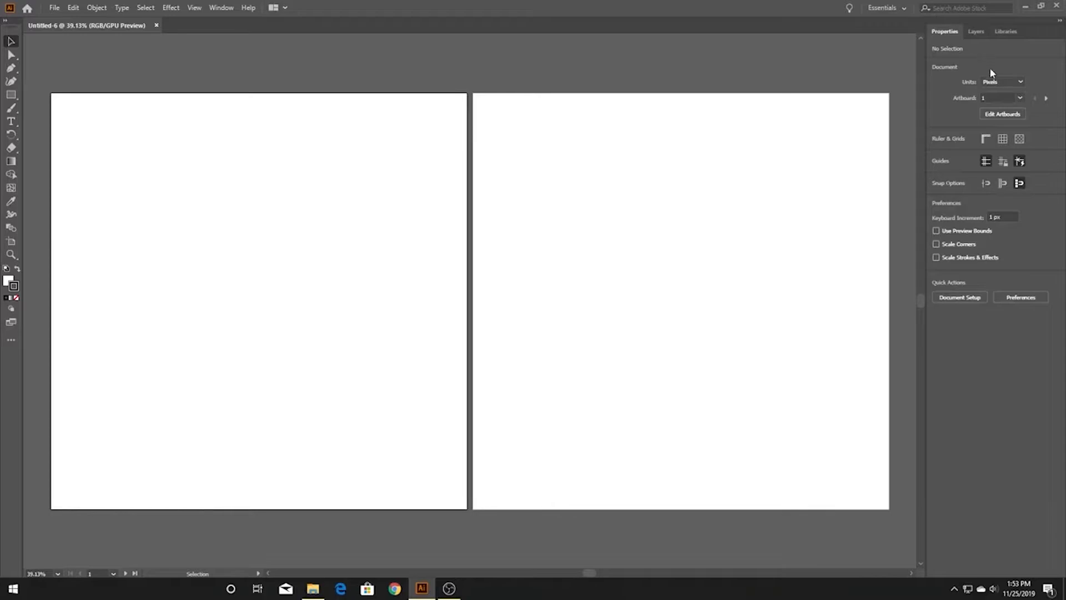
{"action": "left_click", "coordinate": [221, 7]}
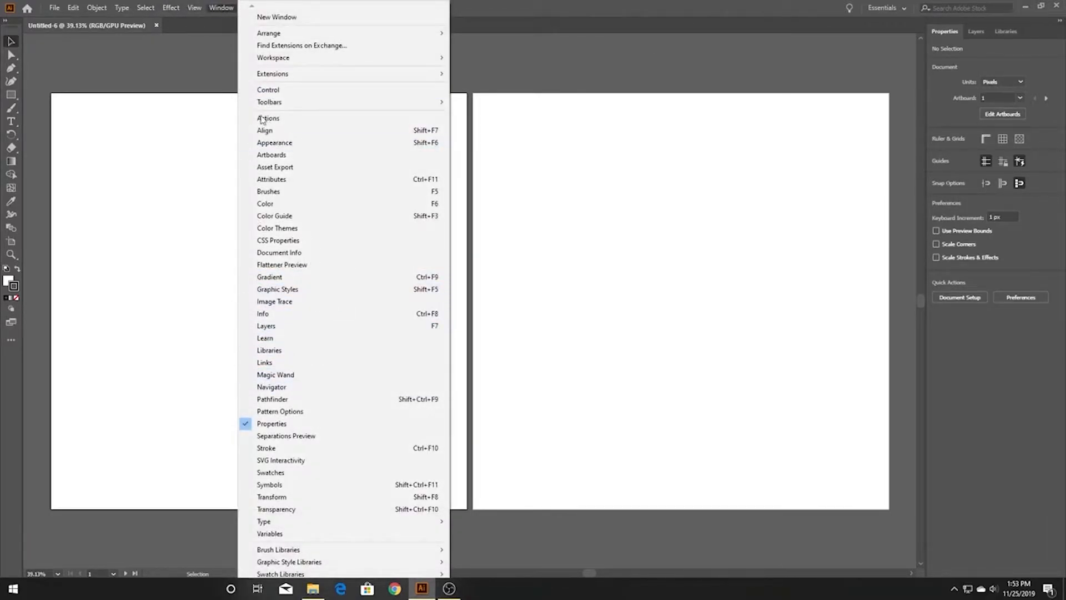
{"action": "left_click", "coordinate": [310, 155]}
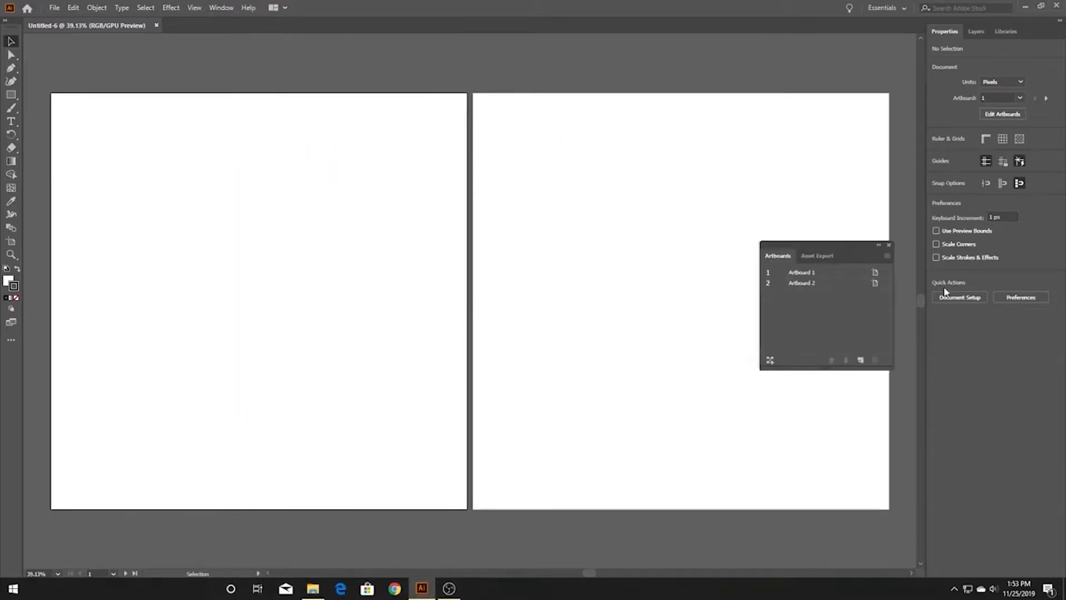
{"action": "left_click_drag", "start_coordinate": [852, 248], "coordinate": [1021, 315]}
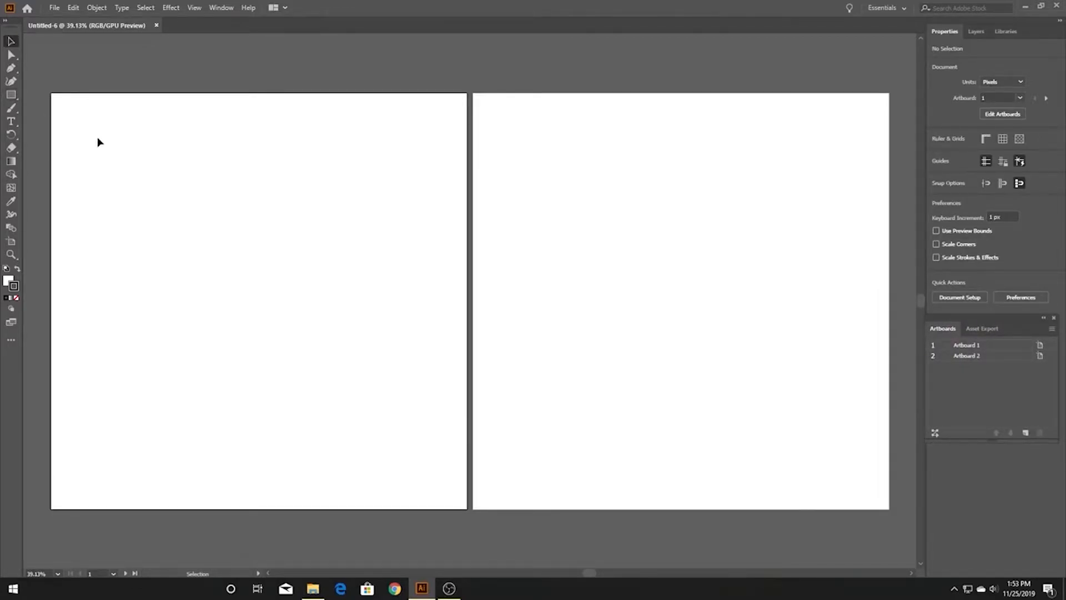
Shrink Artboard 1 around its centre to about 932 px high and set its width to 700 px.
{"action": "left_click", "coordinate": [11, 241]}
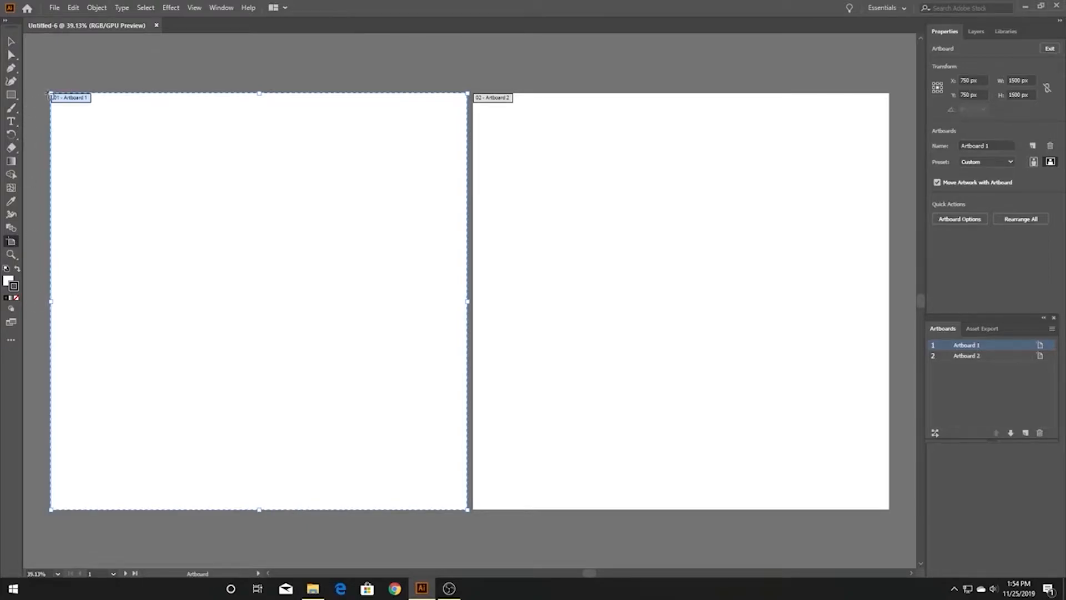
{"action": "left_click_drag", "start_coordinate": [50, 92], "coordinate": [190, 297]}
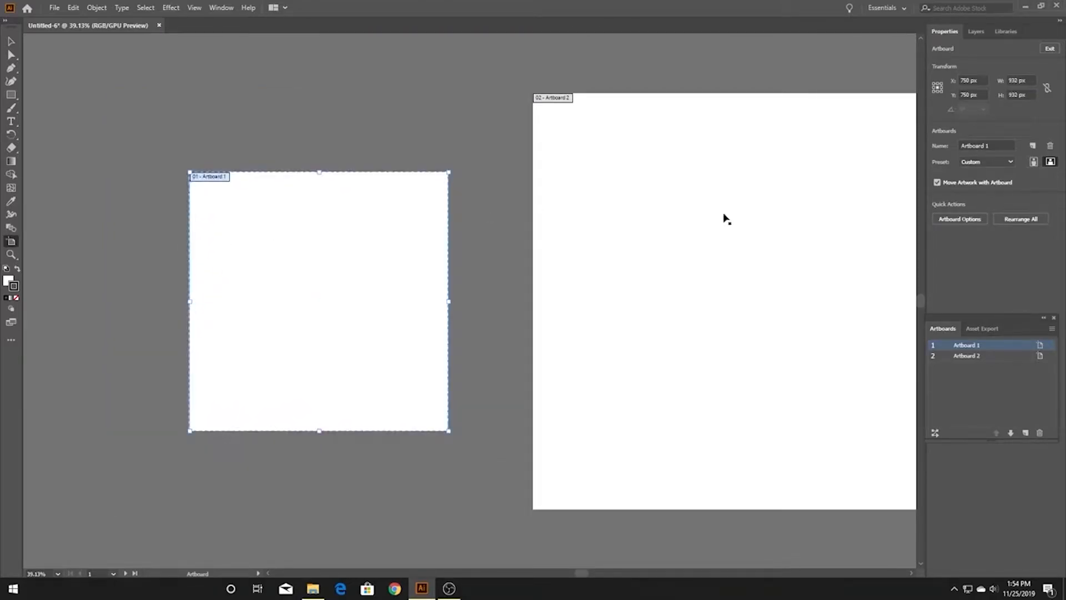
{"action": "left_click_drag", "start_coordinate": [1019, 316], "coordinate": [692, 293]}
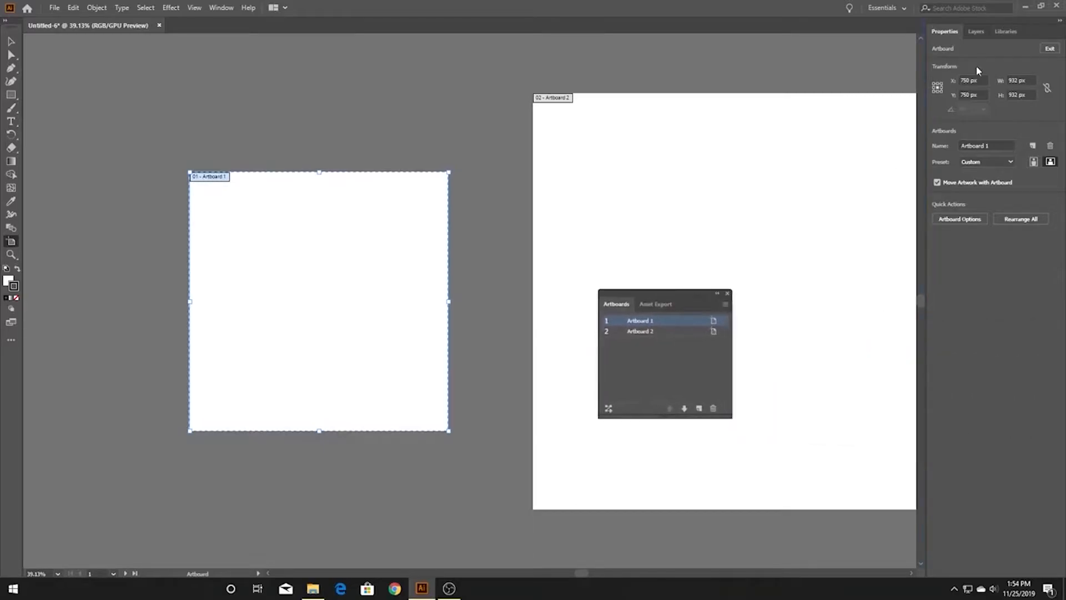
{"action": "left_click", "coordinate": [1018, 81]}
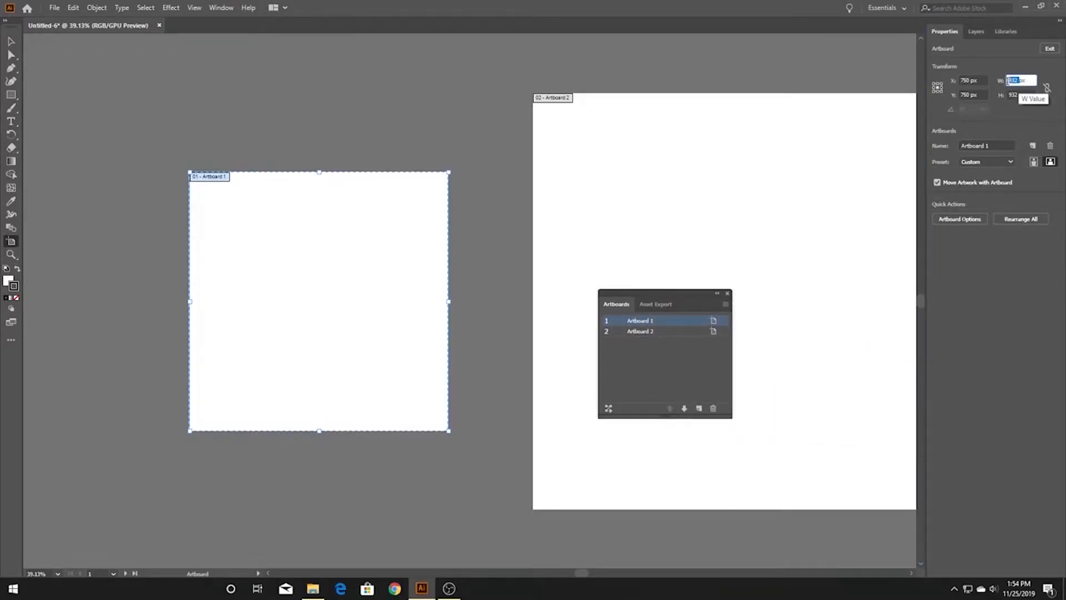
{"action": "key", "text": "BackSpace"}
{"action": "type", "text": "700"}
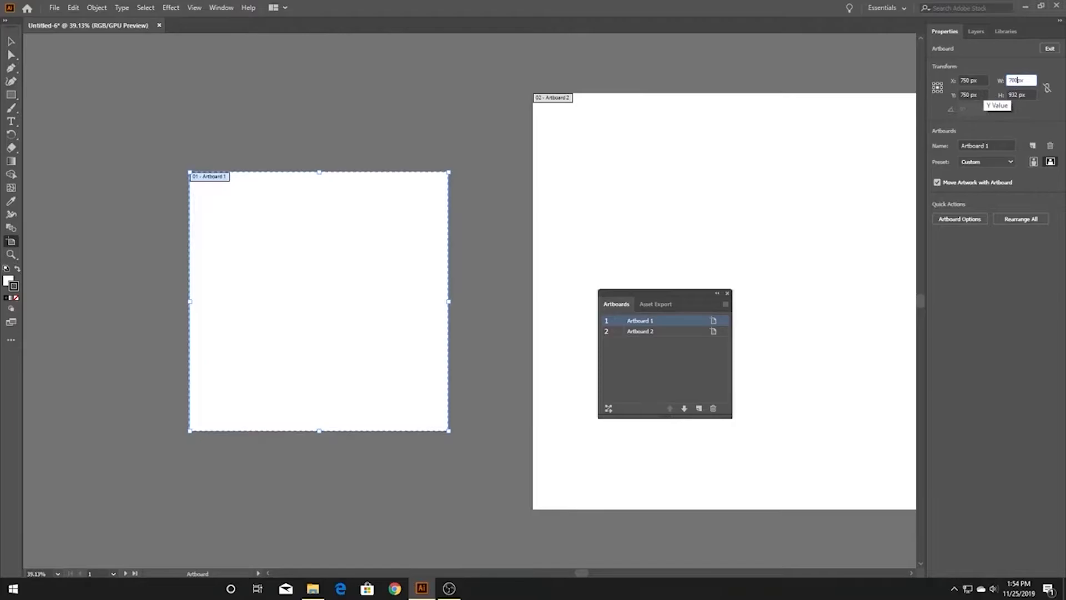
{"action": "key", "text": "Return"}
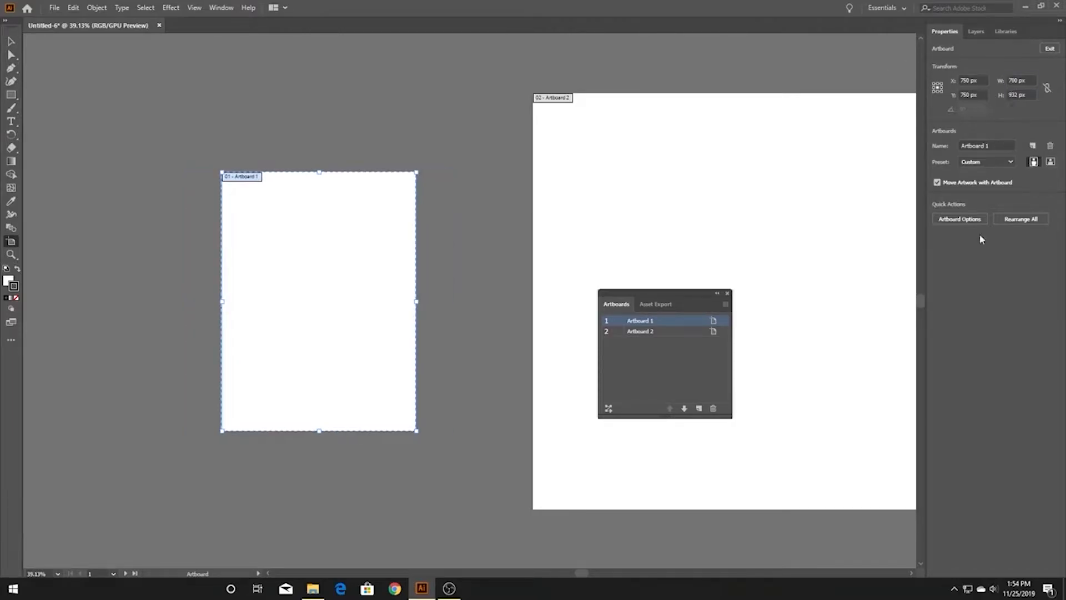
Examine the Artboard Options for Artboard 1, including its name, preset, size, orientation and display settings.
{"action": "left_click", "coordinate": [714, 322]}
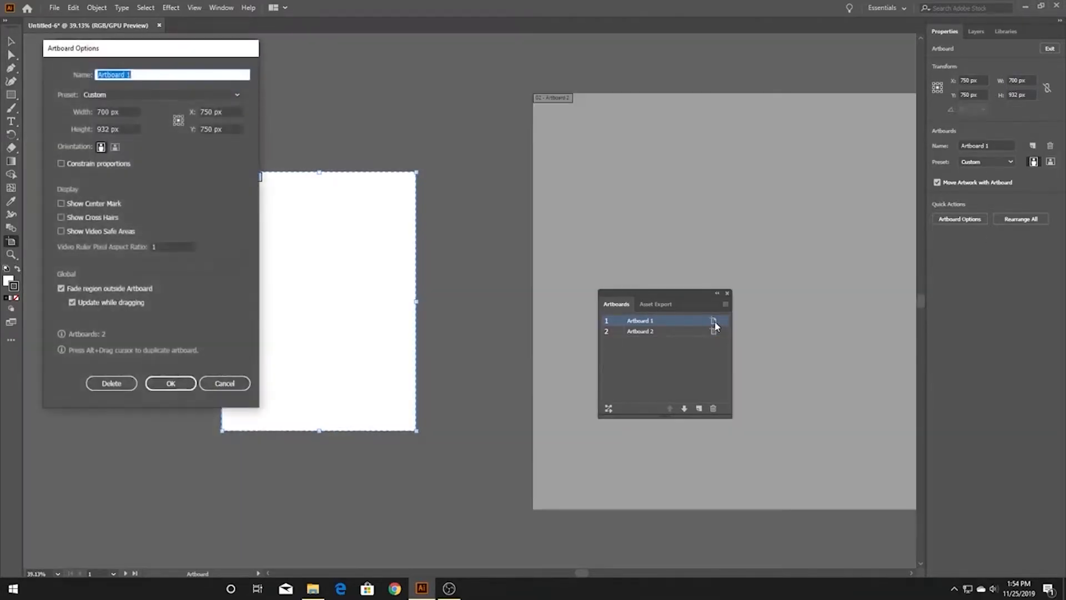
{"action": "left_click", "coordinate": [151, 383]}
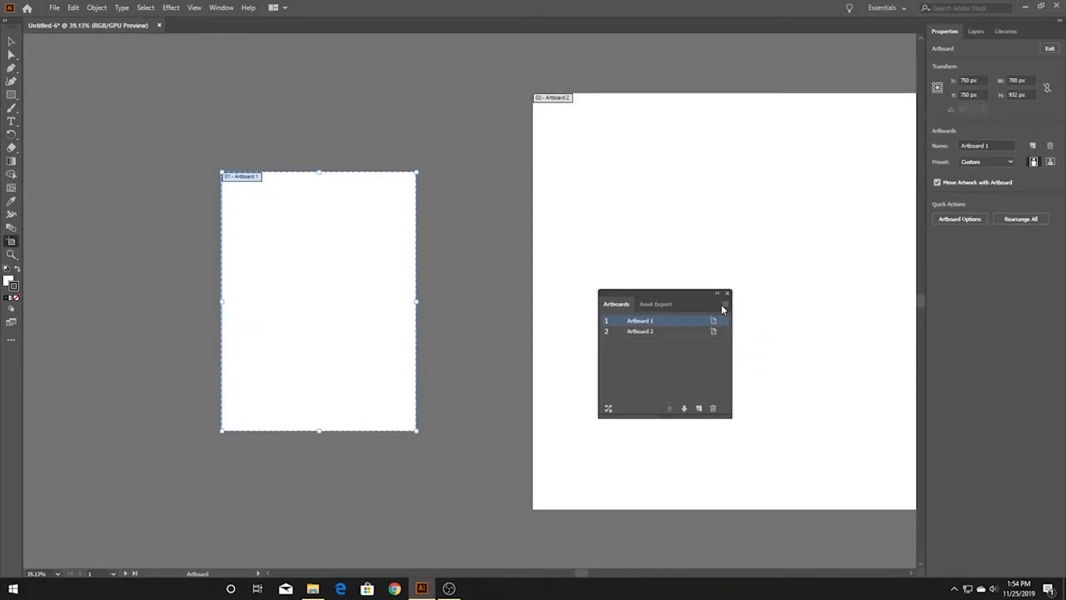
{"action": "left_click", "coordinate": [724, 306]}
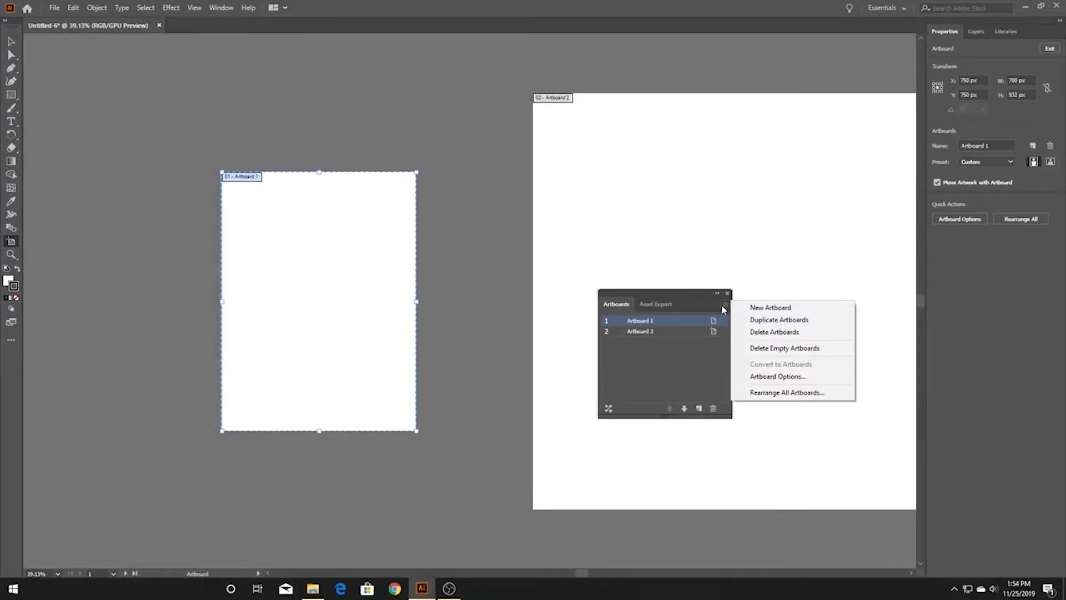
{"action": "left_click", "coordinate": [785, 377]}
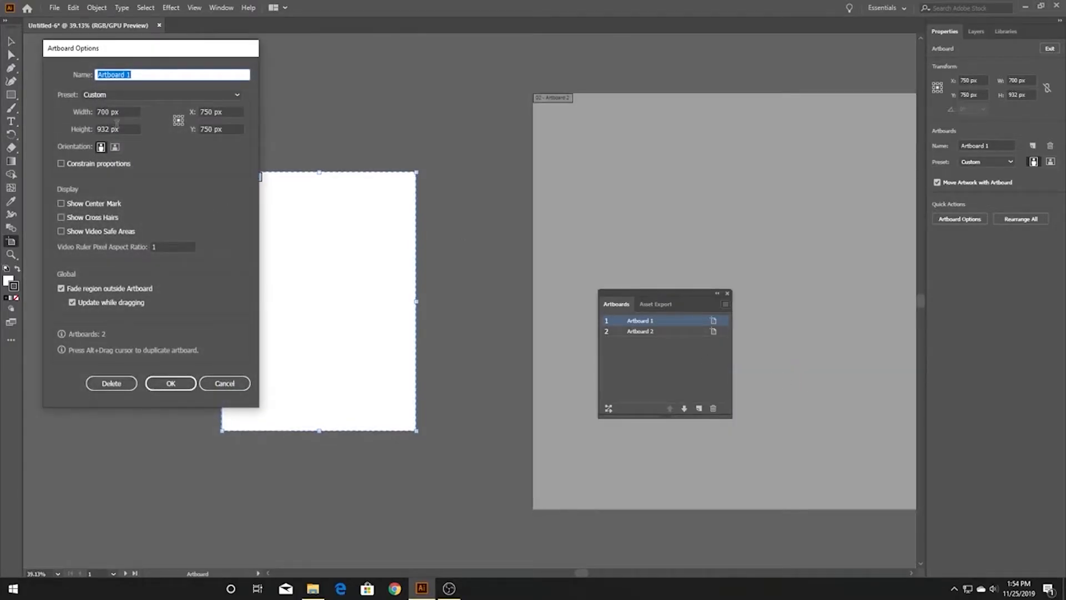
{"action": "left_click", "coordinate": [243, 385]}
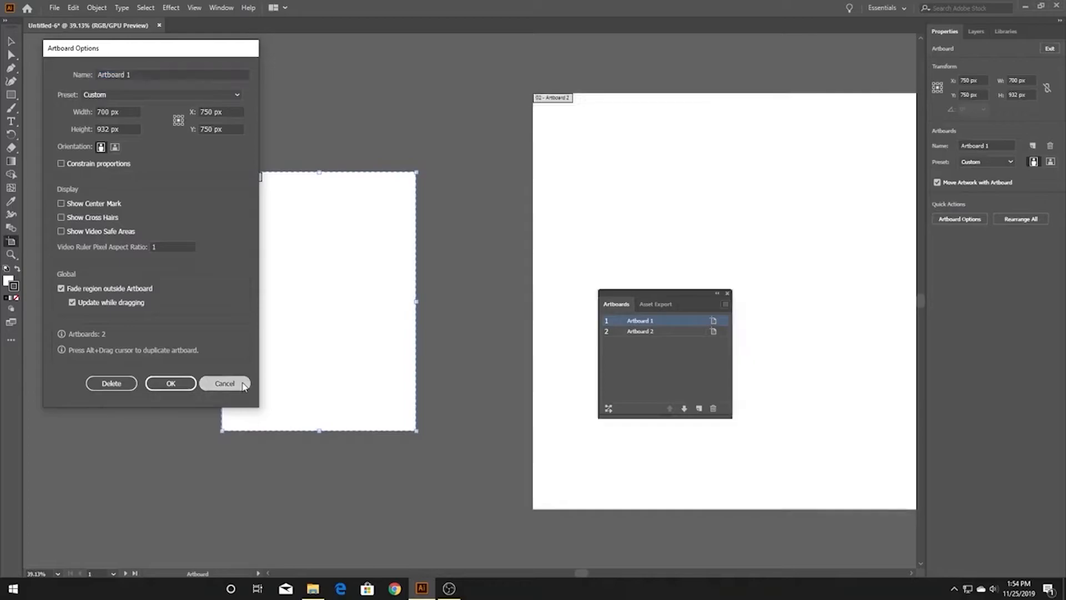
Add a 700 × 932 px artboard beside Artboard 2, nudge it slightly away, and duplicate it to its right.
{"action": "left_click_drag", "start_coordinate": [664, 297], "coordinate": [146, 93]}
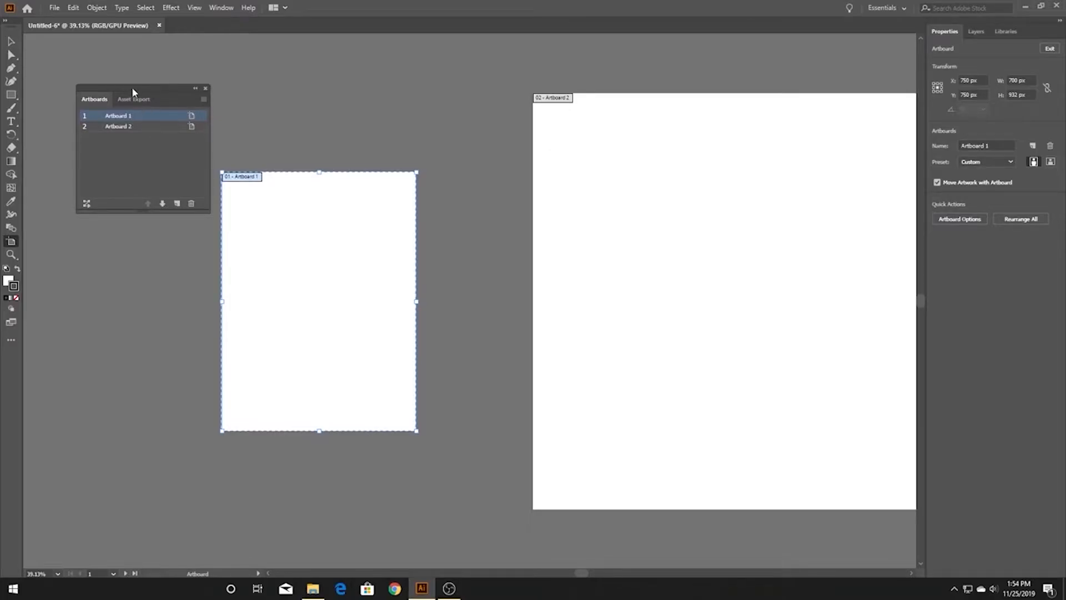
{"action": "left_click", "coordinate": [177, 204]}
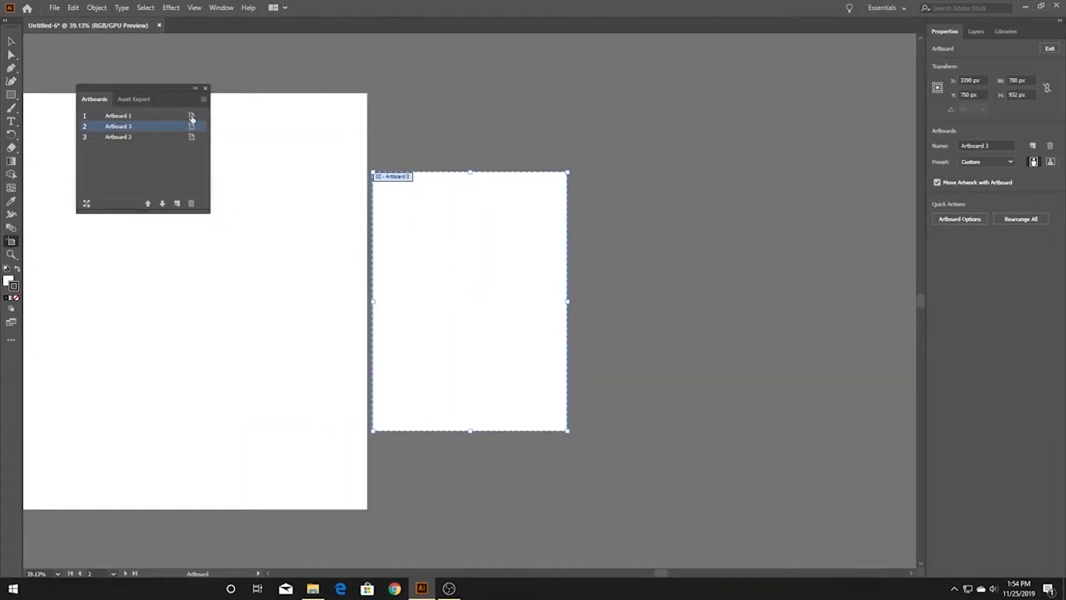
{"action": "key", "text": "ctrl+alt+0"}
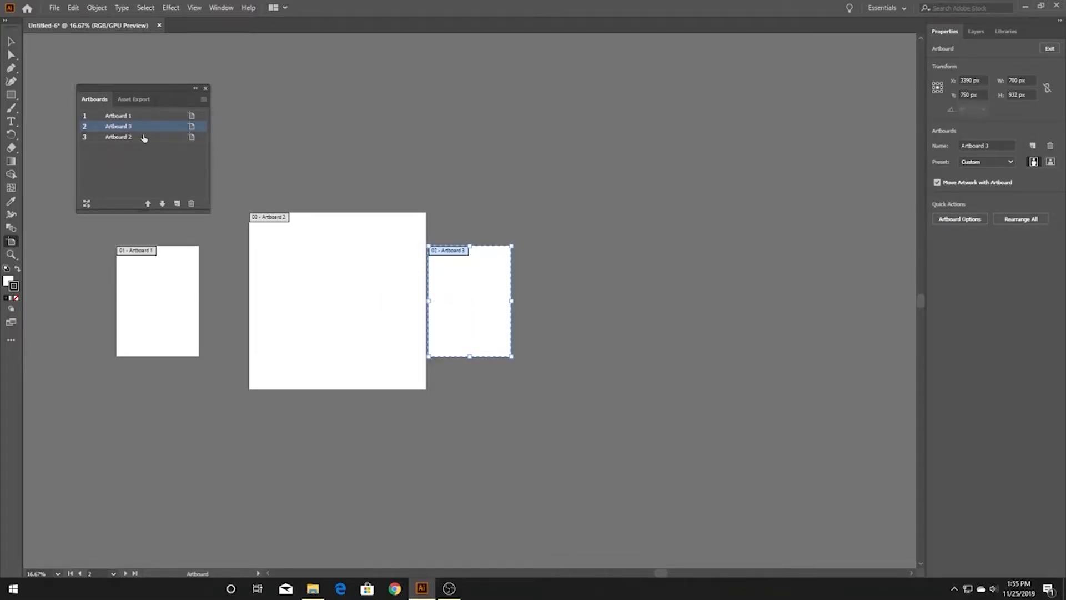
{"action": "mouse_move", "coordinate": [476, 291]}
{"action": "left_mouse_down"}
{"action": "mouse_move", "coordinate": [464, 283]}
{"action": "mouse_move", "coordinate": [478, 289]}
{"action": "left_mouse_up"}
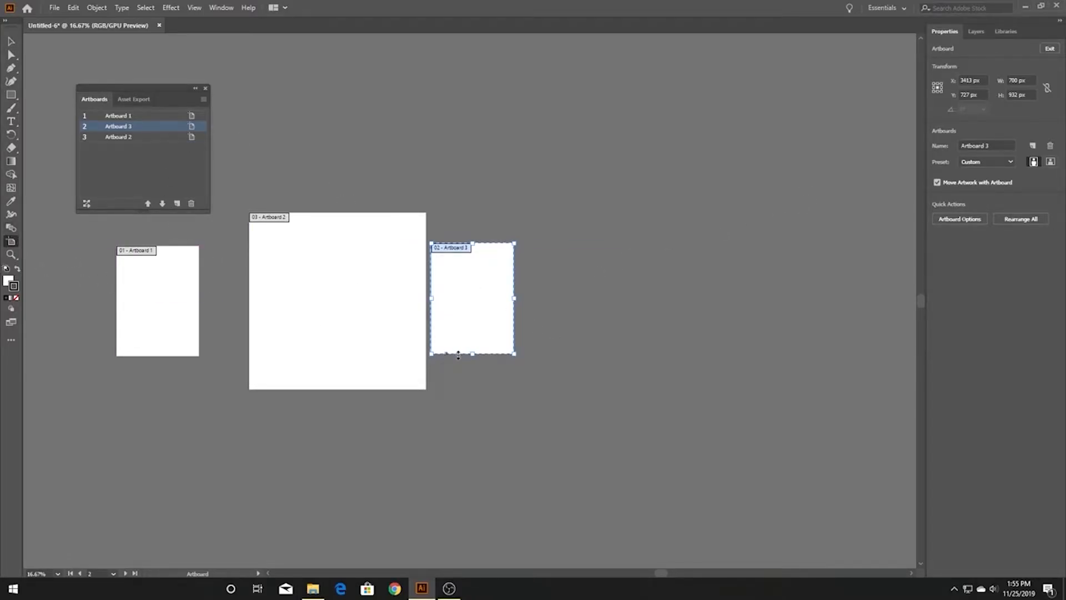
{"action": "left_click_drag", "start_coordinate": [483, 308], "coordinate": [572, 309]}
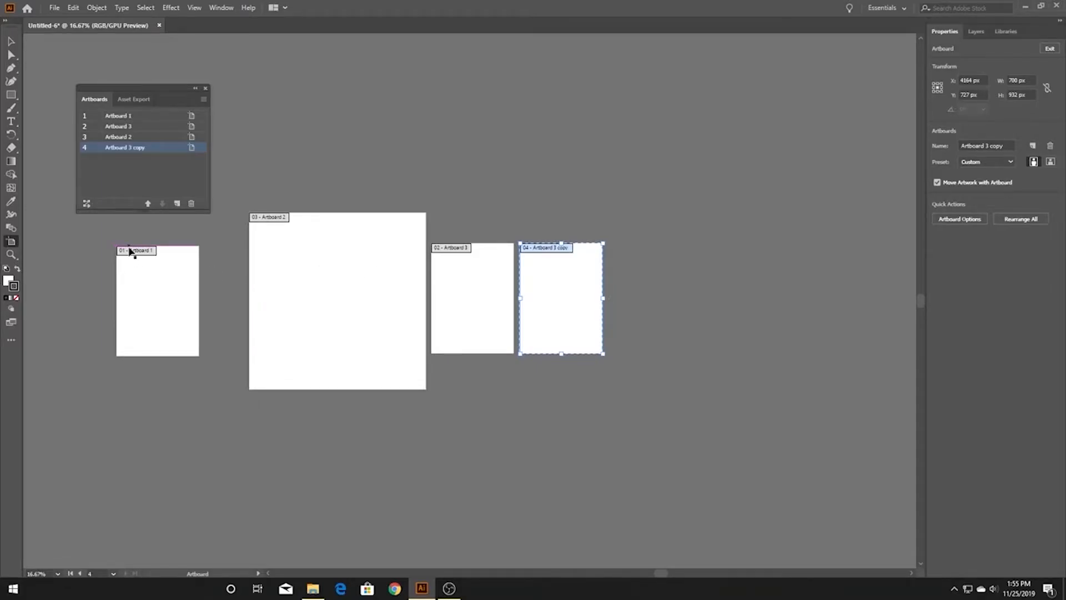
Rearrange all artboards into a two-column grid by row with 40 px spacing, moving the artwork along with them.
{"action": "left_click", "coordinate": [87, 204]}
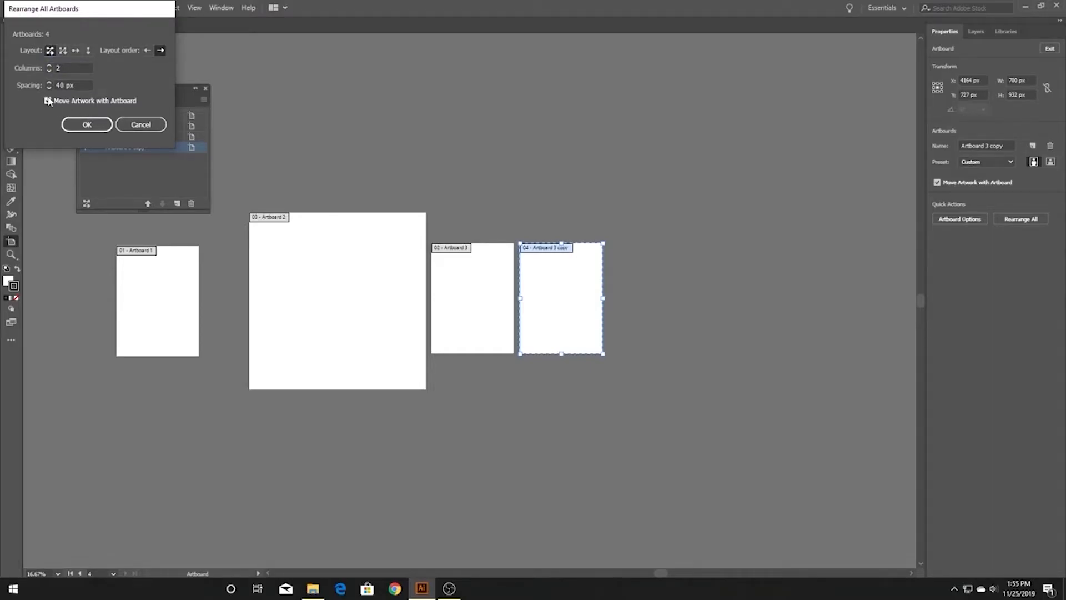
{"action": "left_click", "coordinate": [86, 124]}
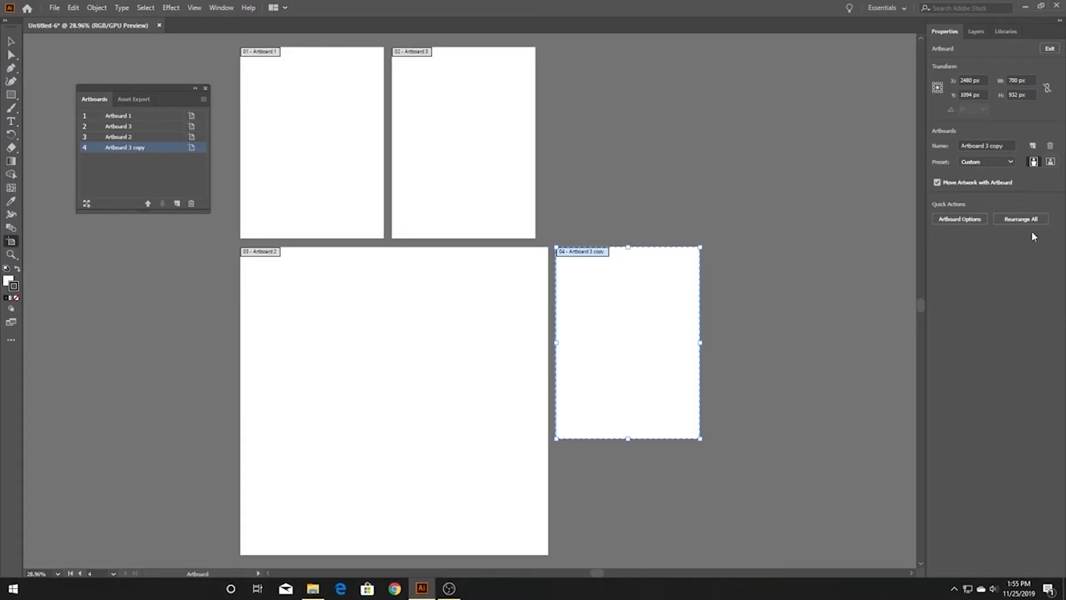
{"action": "left_click", "coordinate": [1020, 219]}
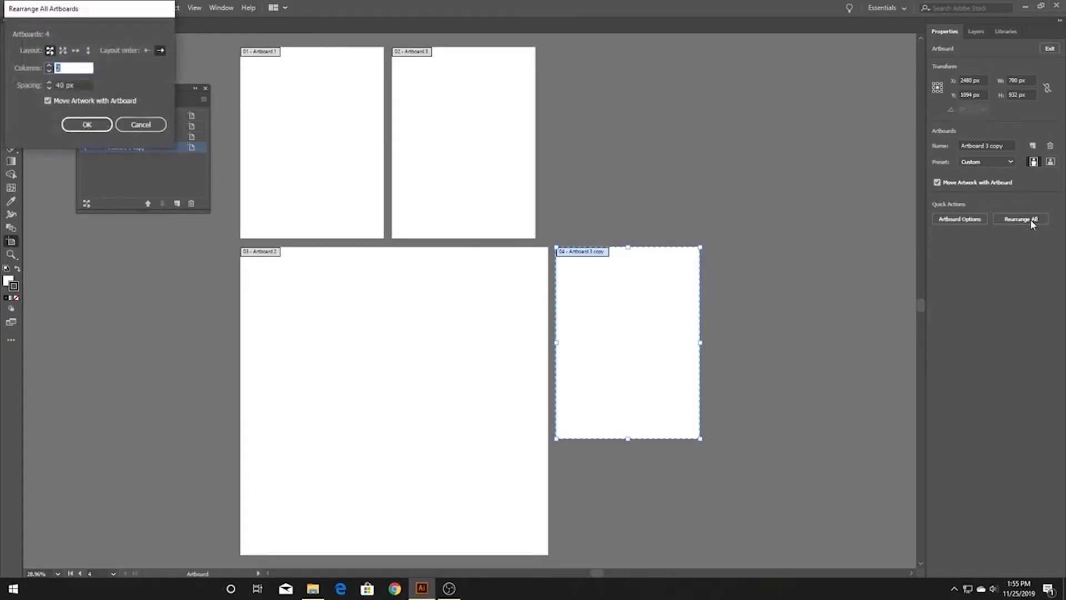
{"action": "left_click", "coordinate": [141, 124]}
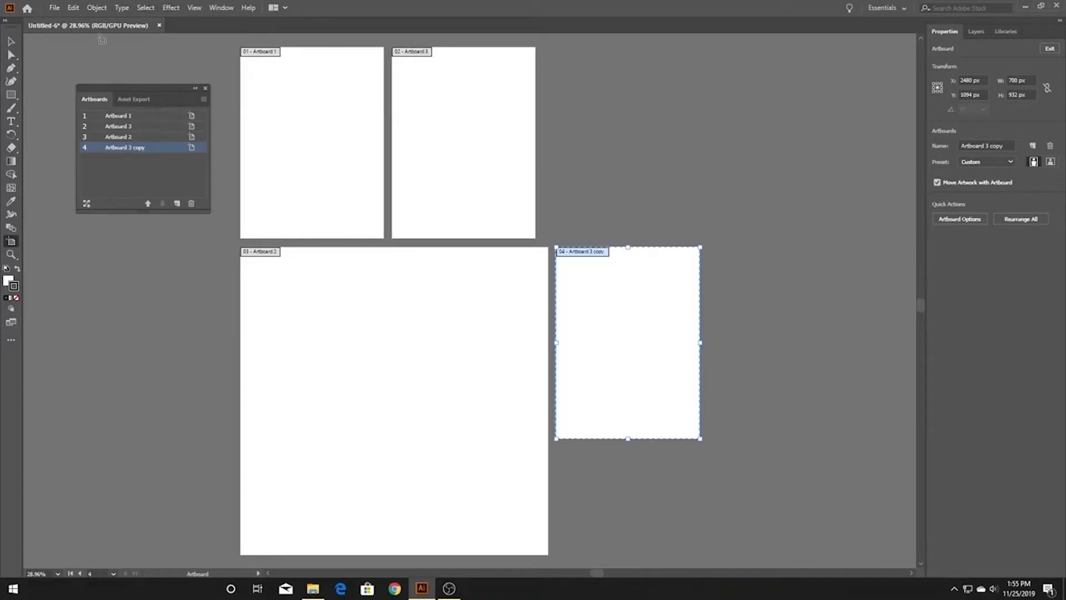
Draw a square of about 463 px on Artboard 1 and swap its fill and stroke to make it black.
{"action": "left_click_drag", "start_coordinate": [143, 88], "coordinate": [618, 43]}
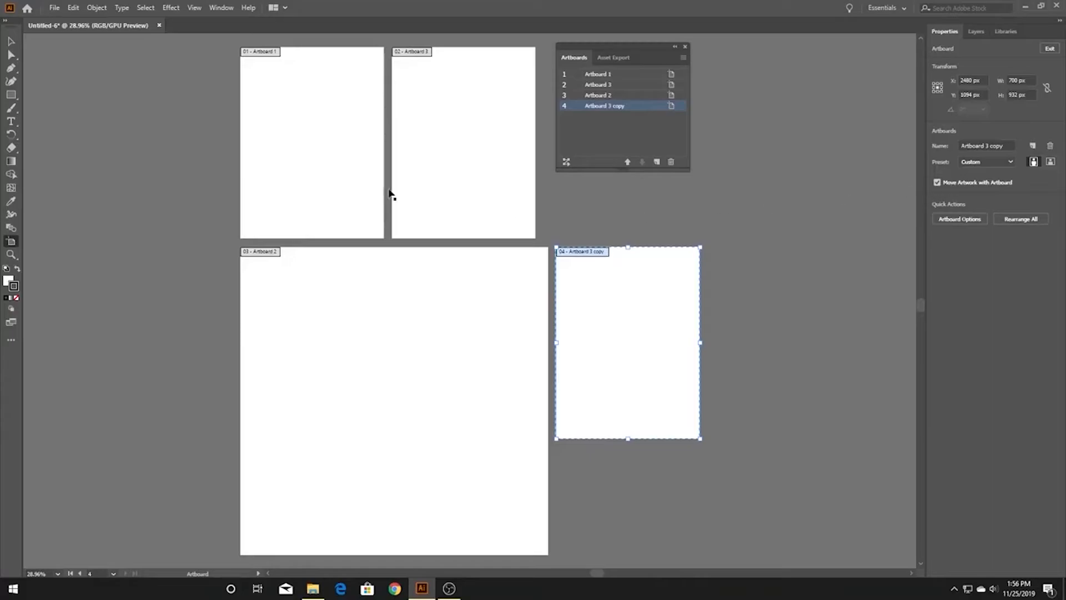
{"action": "left_click", "coordinate": [274, 104]}
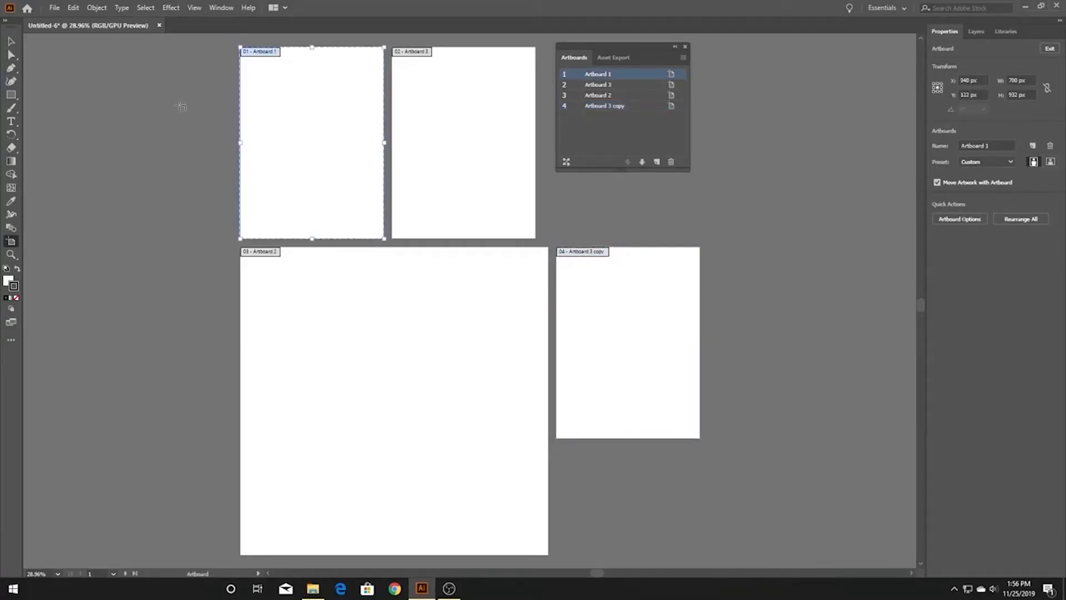
{"action": "left_click", "coordinate": [12, 96]}
{"action": "mouse_move", "coordinate": [273, 82]}
{"action": "left_mouse_down"}
{"action": "mouse_move", "coordinate": [324, 160]}
{"action": "mouse_move", "coordinate": [366, 176]}
{"action": "left_mouse_up"}
{"action": "left_click", "coordinate": [18, 269]}
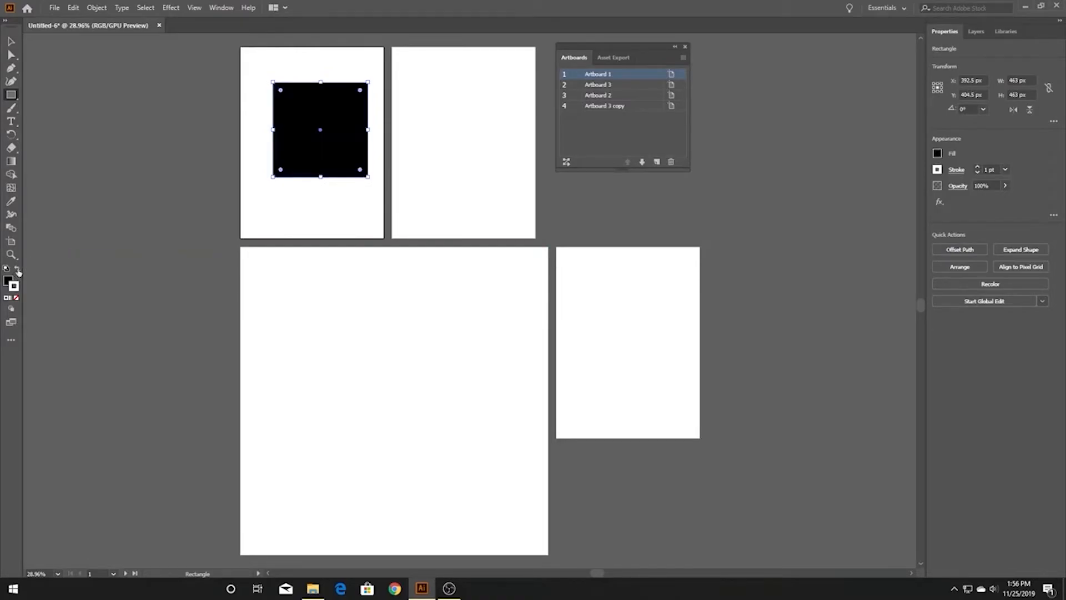
Try moving Artboard 1 to the left together with its black square, and undo the move.
{"action": "left_click", "coordinate": [11, 241]}
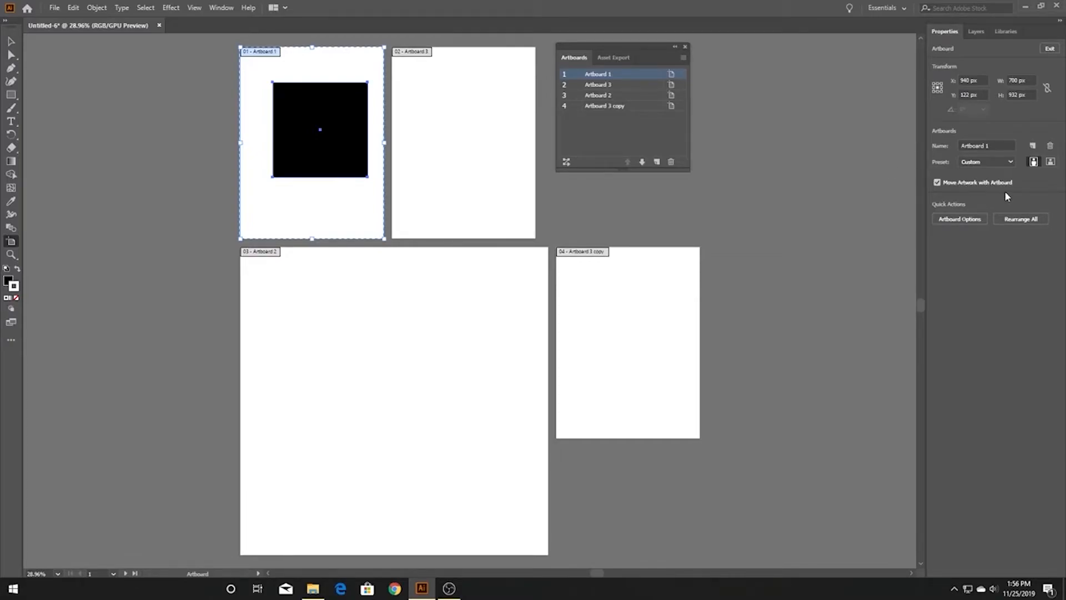
{"action": "left_click_drag", "start_coordinate": [333, 67], "coordinate": [122, 80]}
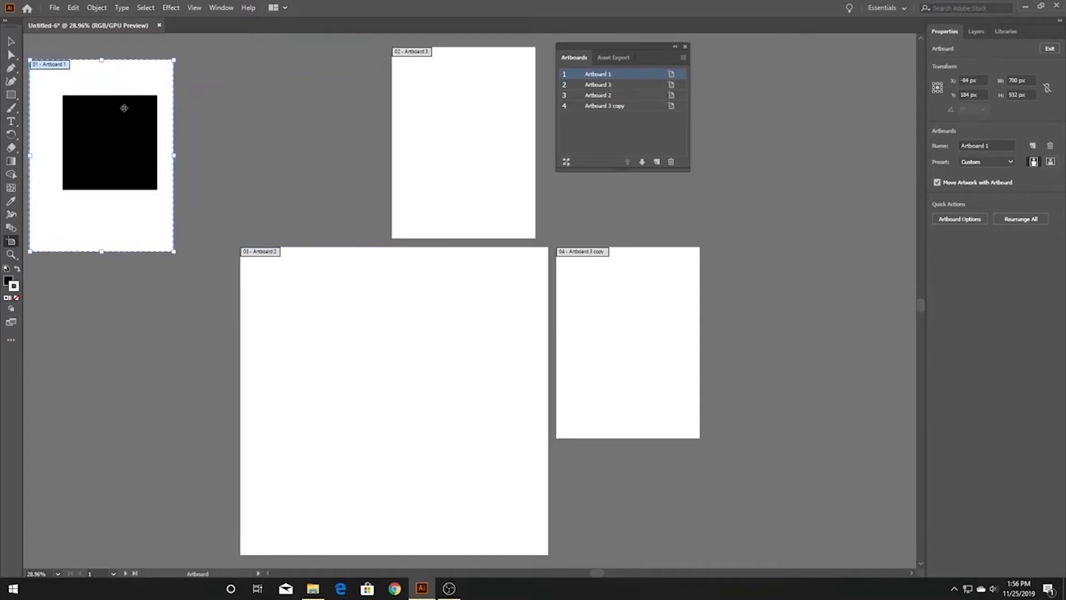
{"action": "key", "text": "ctrl+z"}
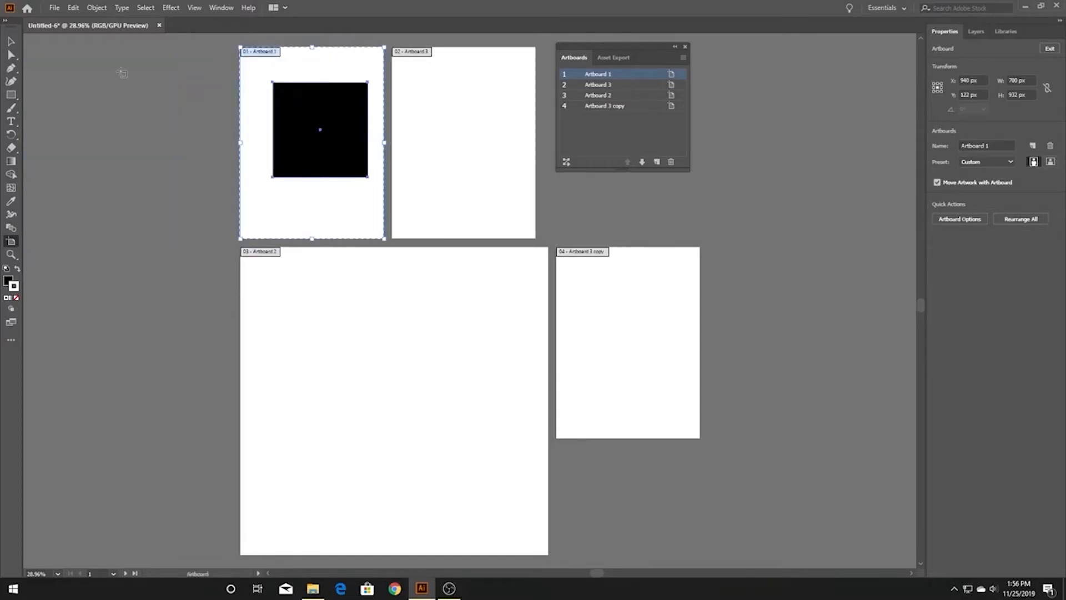
Turn off Move Artwork with Artboard, try moving Artboard 1 left without its square, and undo the move.
{"action": "left_click", "coordinate": [937, 182]}
{"action": "left_click_drag", "start_coordinate": [292, 62], "coordinate": [110, 61]}
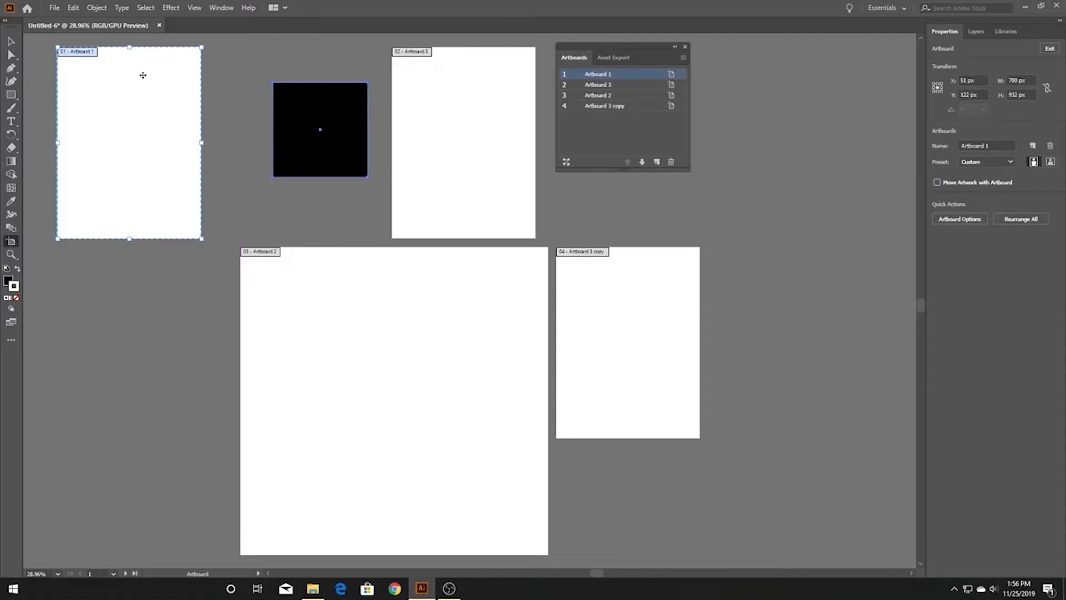
{"action": "key", "text": "ctrl+z"}
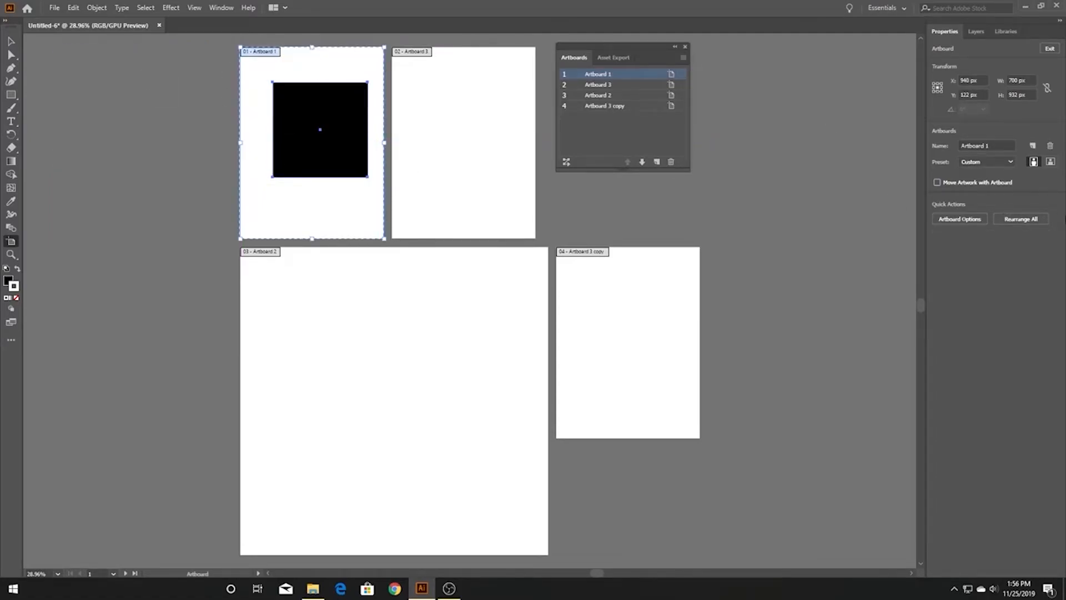
{"action": "left_click", "coordinate": [567, 162]}
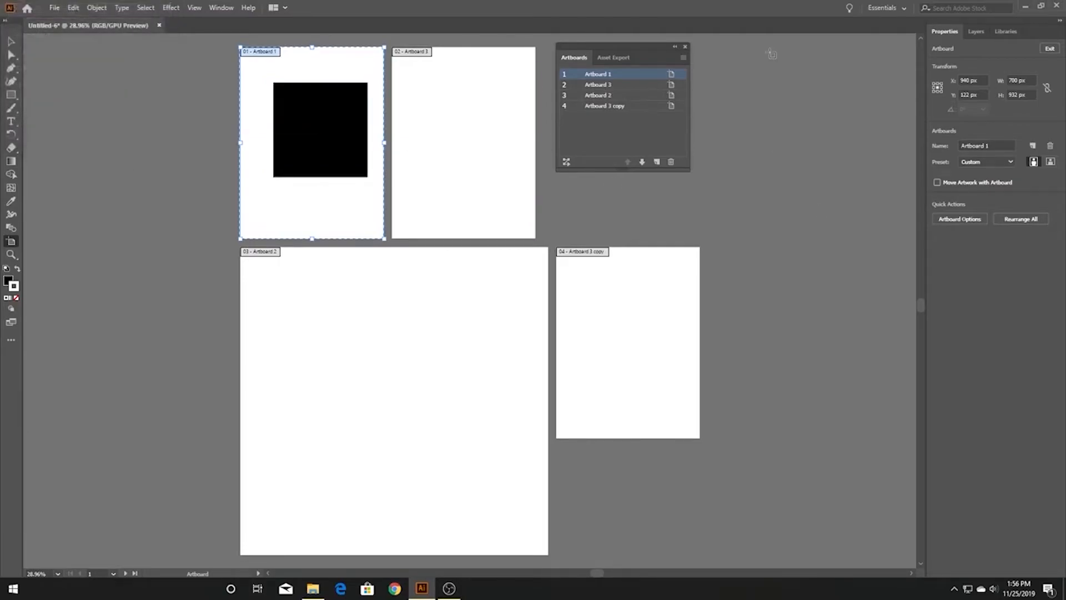
Turn on the center mark display for Artboard 1 in its artboard options.
{"action": "left_click", "coordinate": [683, 58]}
{"action": "left_click", "coordinate": [721, 129]}
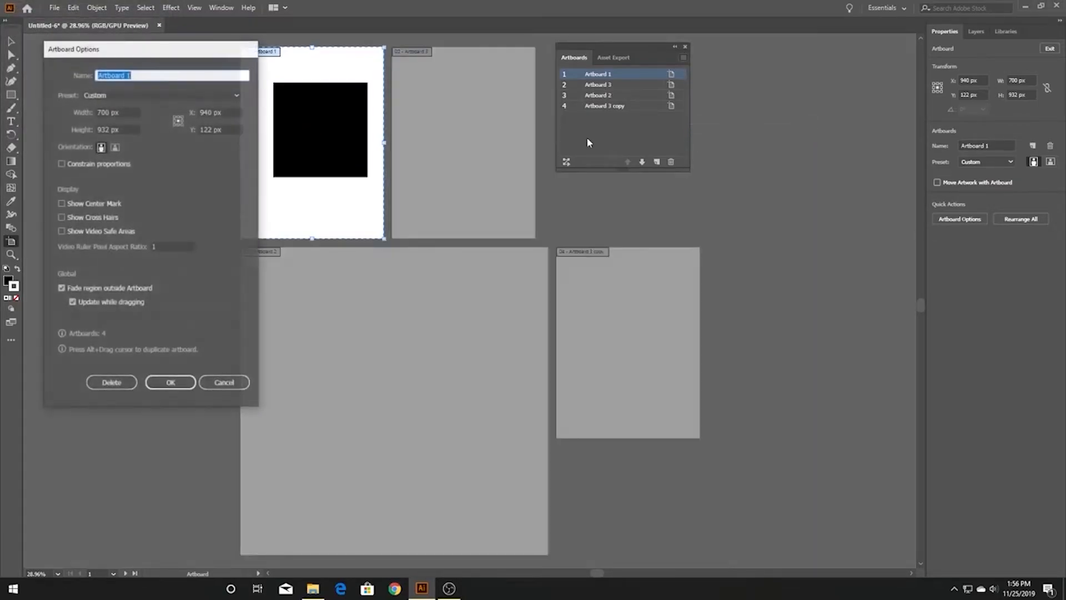
{"action": "left_click", "coordinate": [71, 204]}
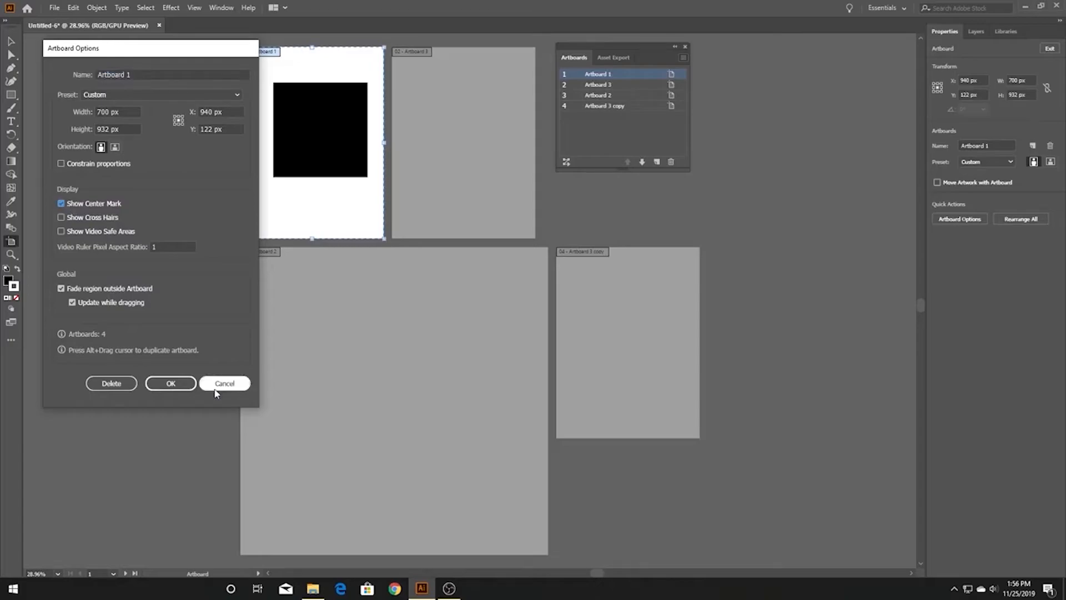
{"action": "left_click", "coordinate": [171, 383]}
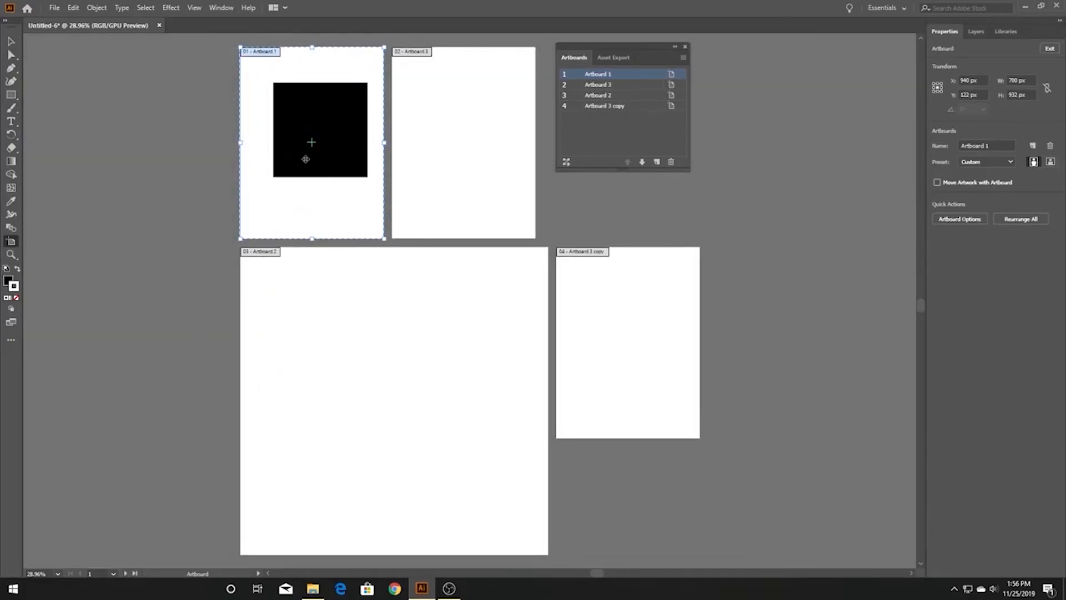
Hide the center mark of Artboard 1 again through its artboard options.
{"action": "left_click", "coordinate": [682, 57]}
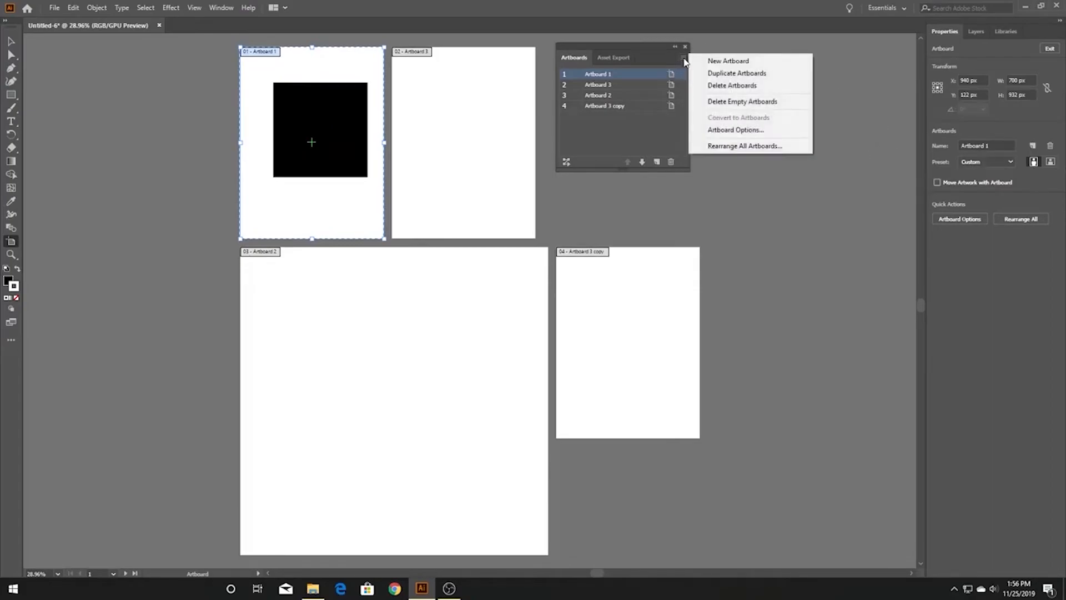
{"action": "left_click", "coordinate": [744, 130]}
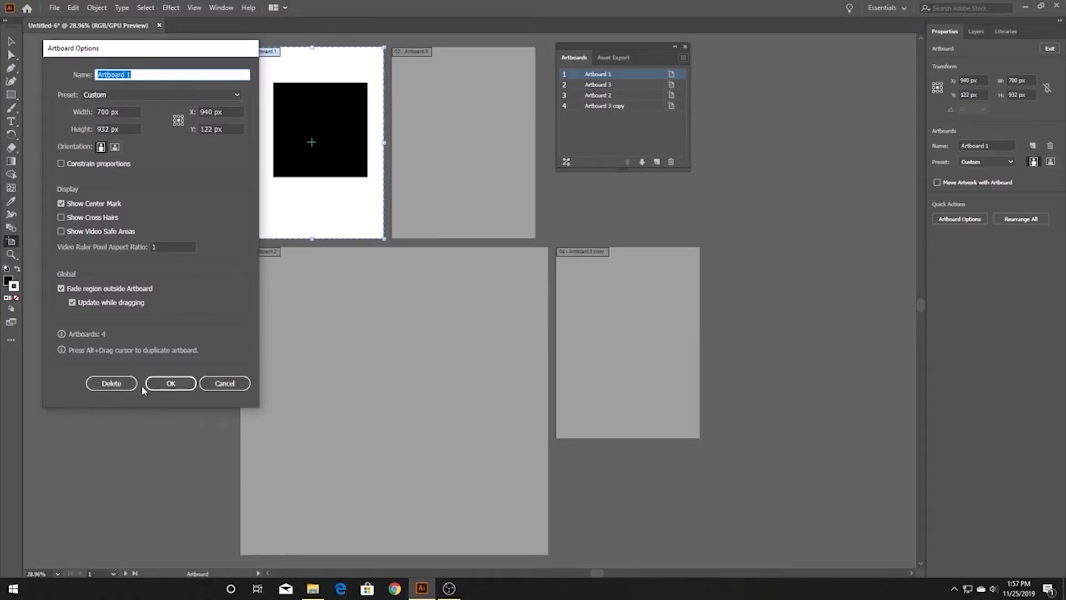
{"action": "left_click", "coordinate": [63, 201]}
{"action": "left_click", "coordinate": [175, 383]}
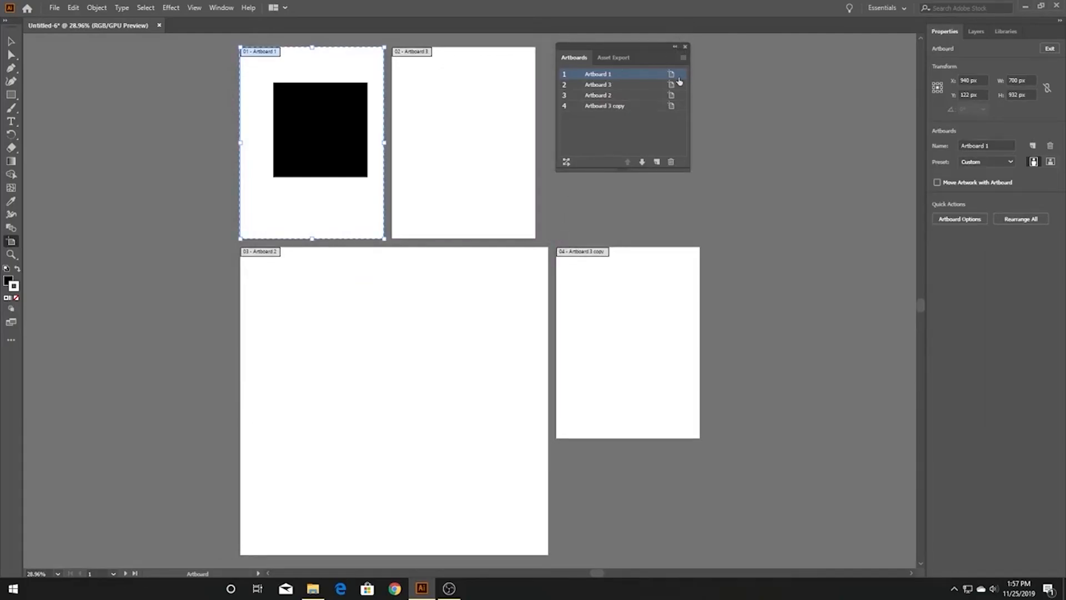
Move Artboard 3 copy up to the first place in the artboard order.
{"action": "left_click", "coordinate": [607, 96]}
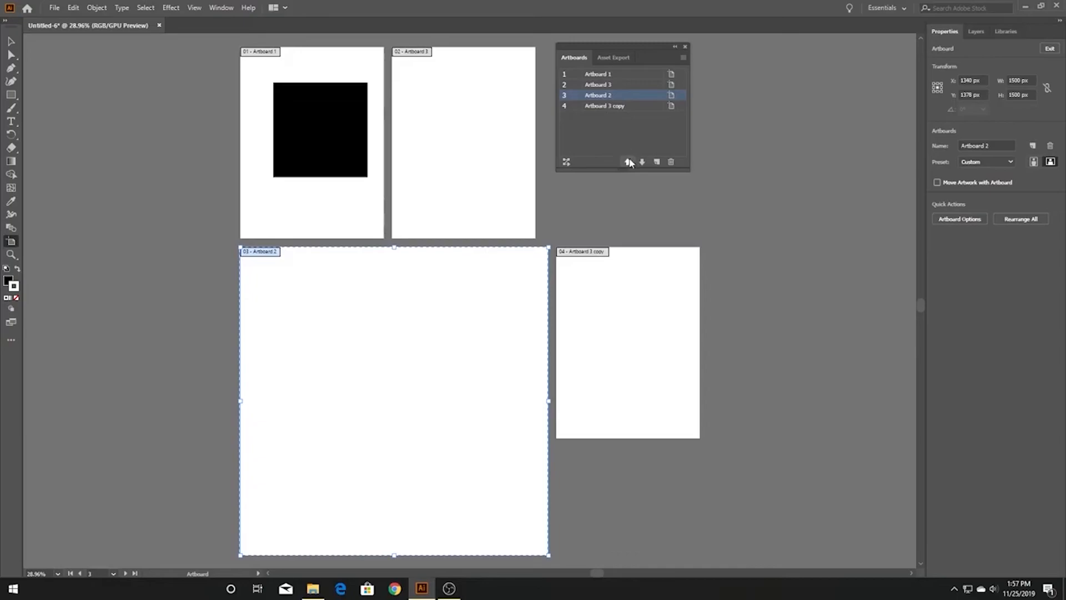
{"action": "left_click", "coordinate": [600, 106]}
{"action": "left_click", "coordinate": [628, 162]}
{"action": "left_click", "coordinate": [627, 162]}
{"action": "left_click", "coordinate": [627, 162]}
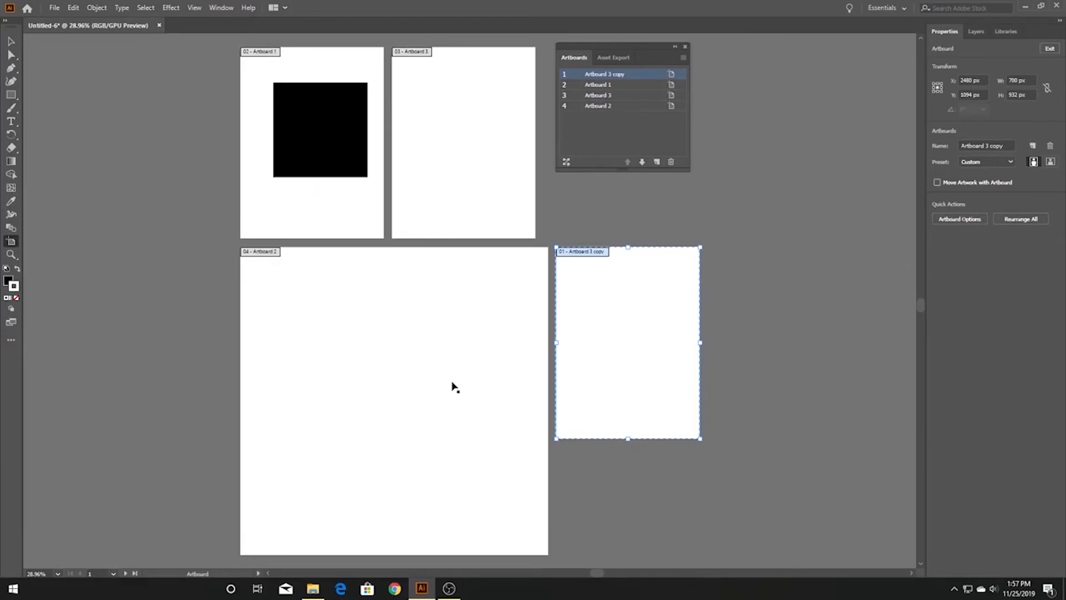
Set up a JPEG export using artboards with the range 2-3, and cancel it at the JPEG options.
{"action": "left_click", "coordinate": [53, 7]}
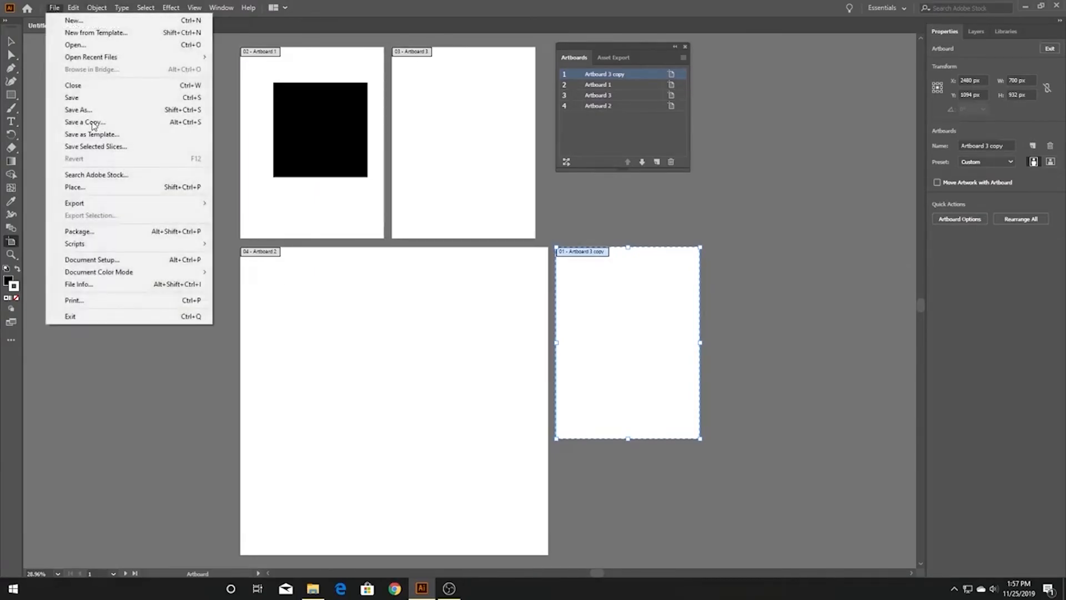
{"action": "mouse_move", "coordinate": [89, 203]}
{"action": "left_click", "coordinate": [244, 214]}
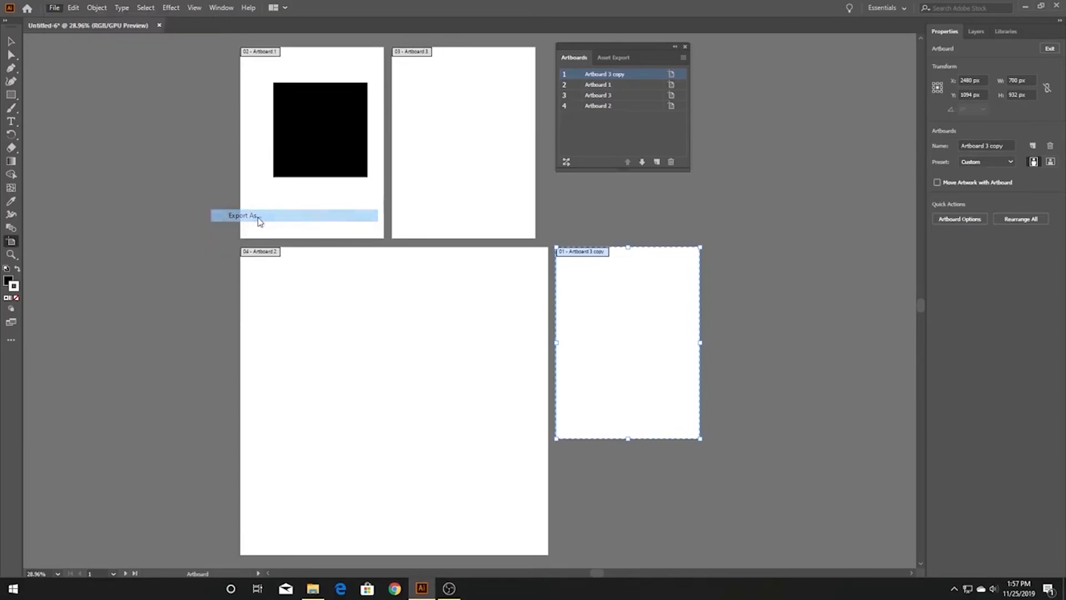
{"action": "left_click", "coordinate": [92, 273]}
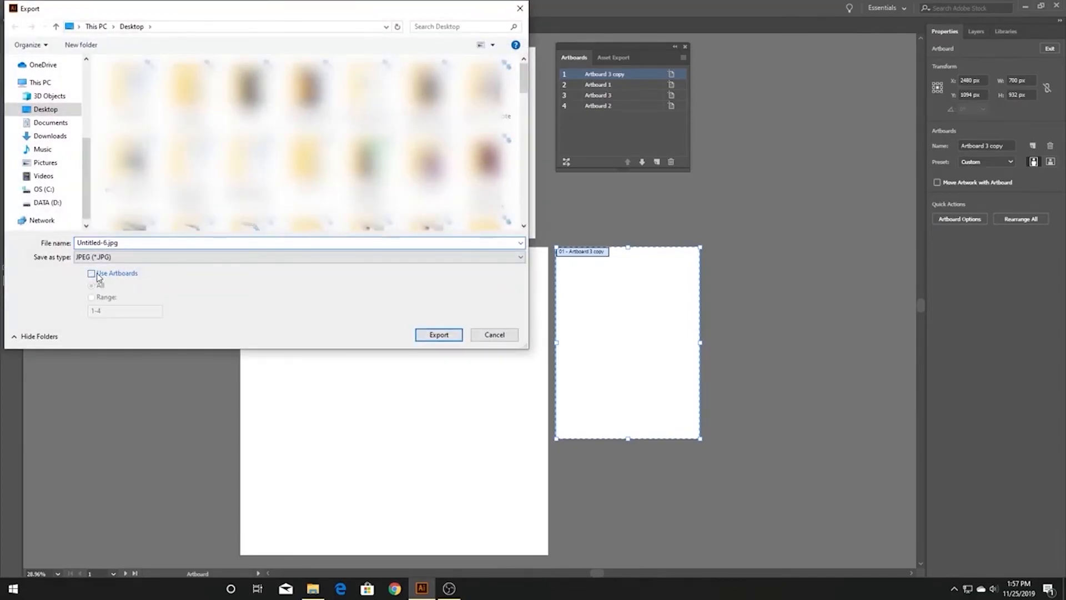
{"action": "left_click", "coordinate": [92, 297]}
{"action": "double_click", "coordinate": [97, 311]}
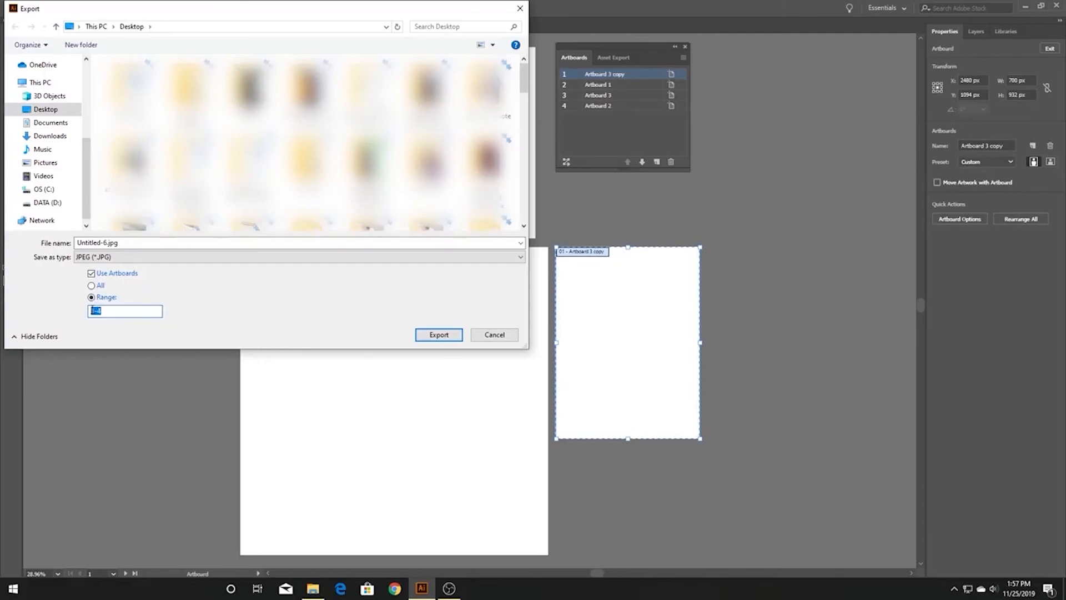
{"action": "key", "text": "BackSpace"}
{"action": "type", "text": "2-3"}
{"action": "left_click", "coordinate": [459, 339]}
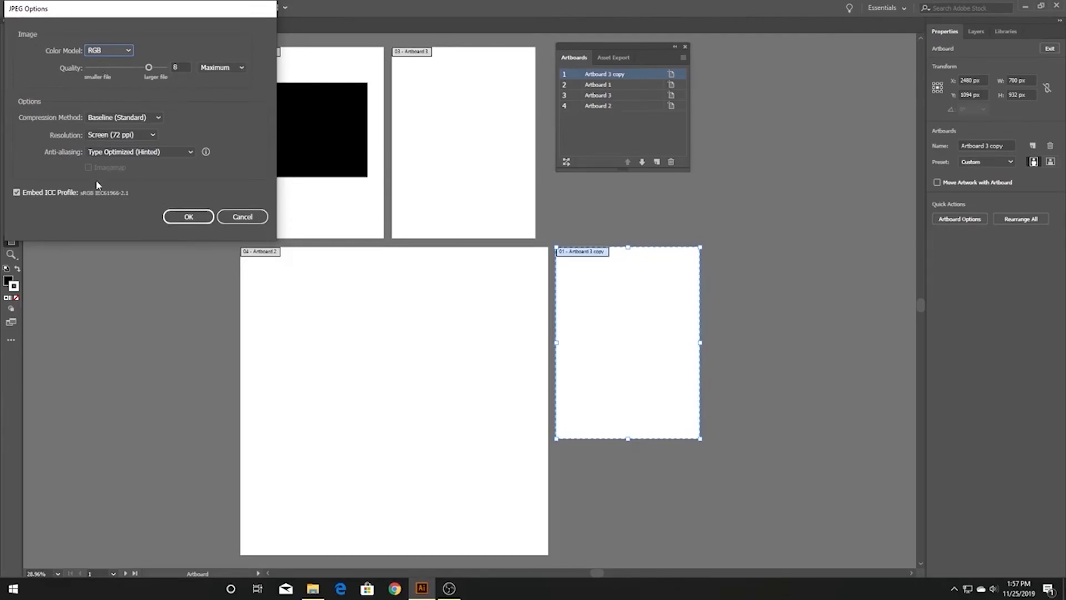
{"action": "left_click", "coordinate": [254, 216]}
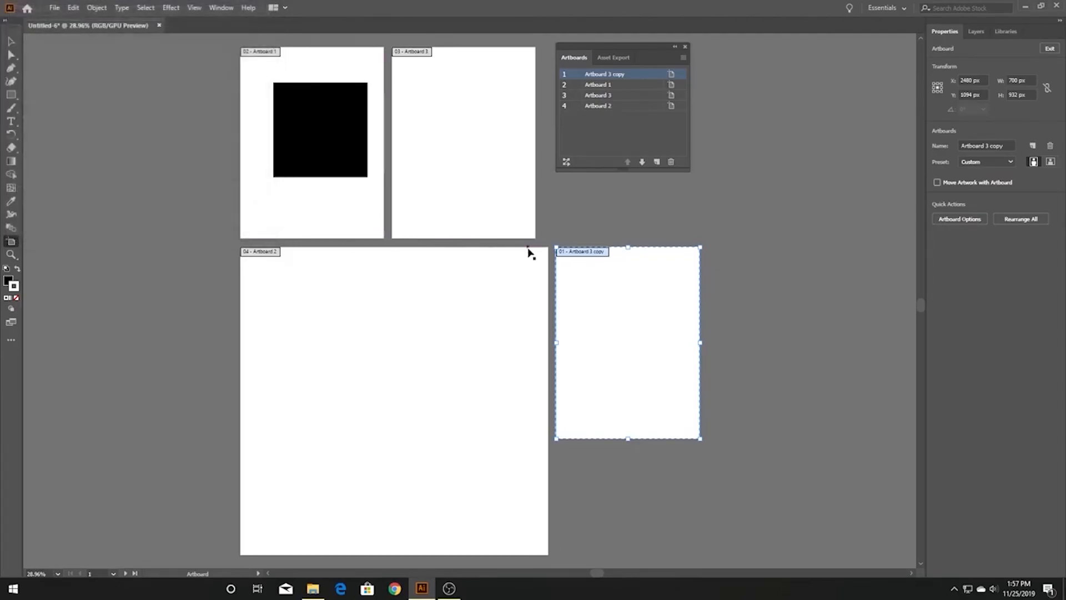